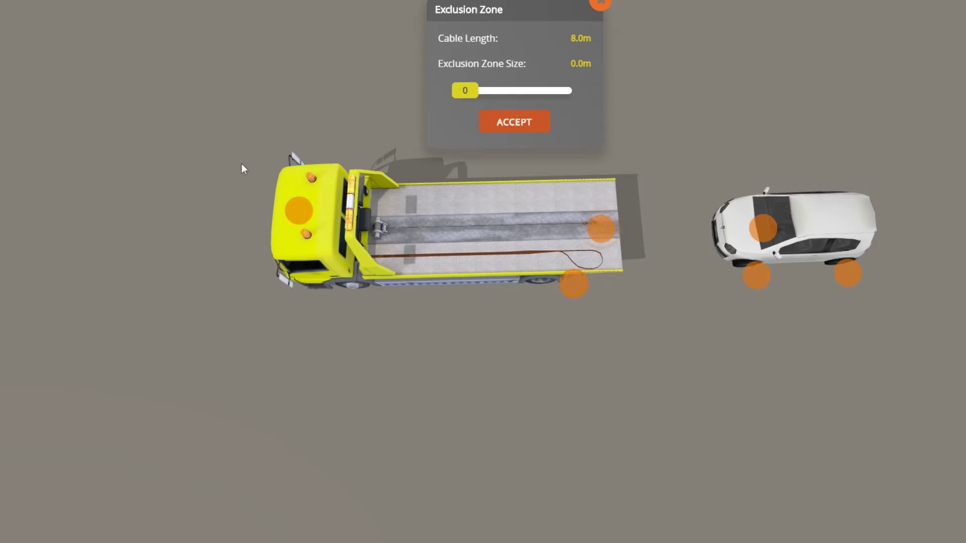
Step: Enlarge the exclusion zone around the truck and car to 16.0 m
left_click_drag(466, 98, 545, 107)
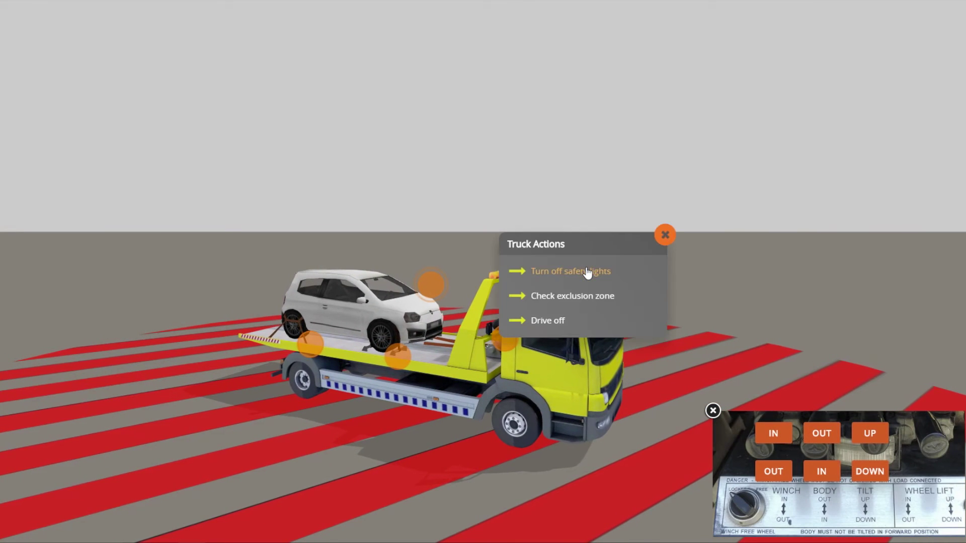
Step: Send the loaded yellow tow truck driving off with the white car aboard
left_click(548, 321)
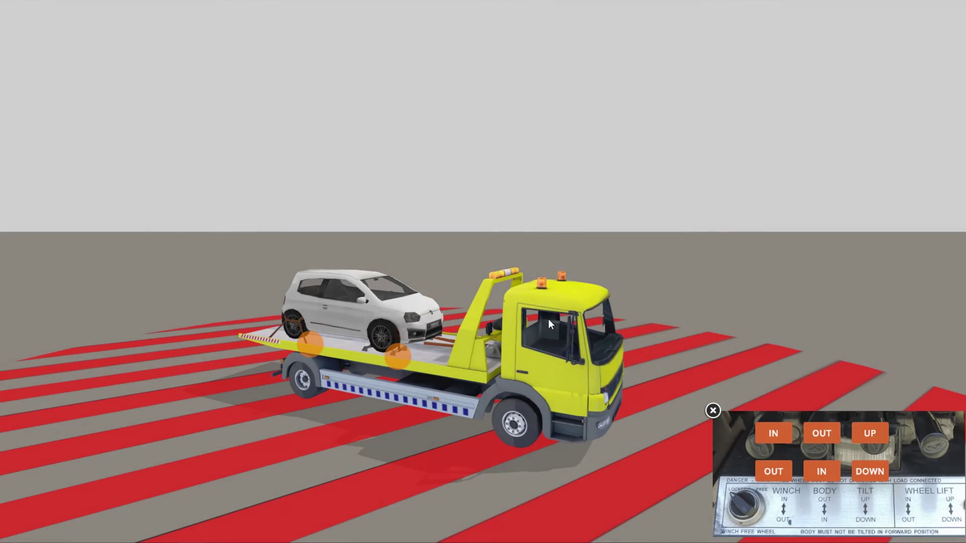